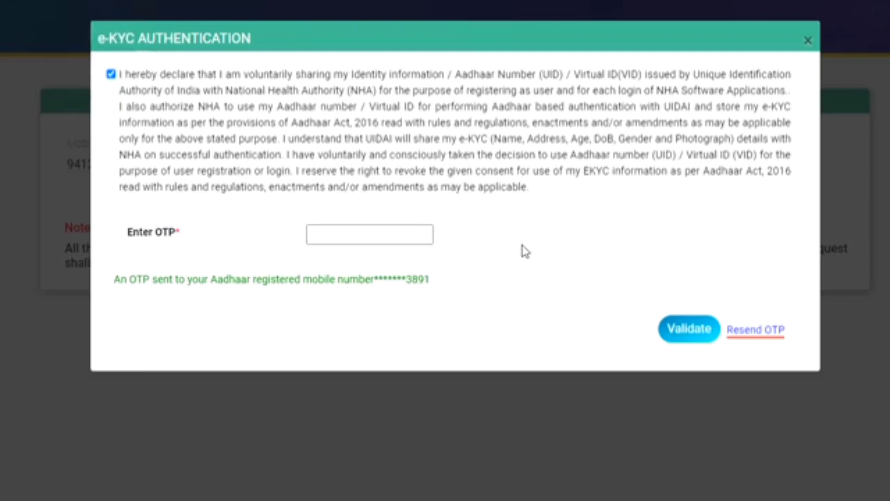
# Enter the OTP for the e-KYC authentication, validate it and acknowledge the verification
pyautogui.click(355, 237)
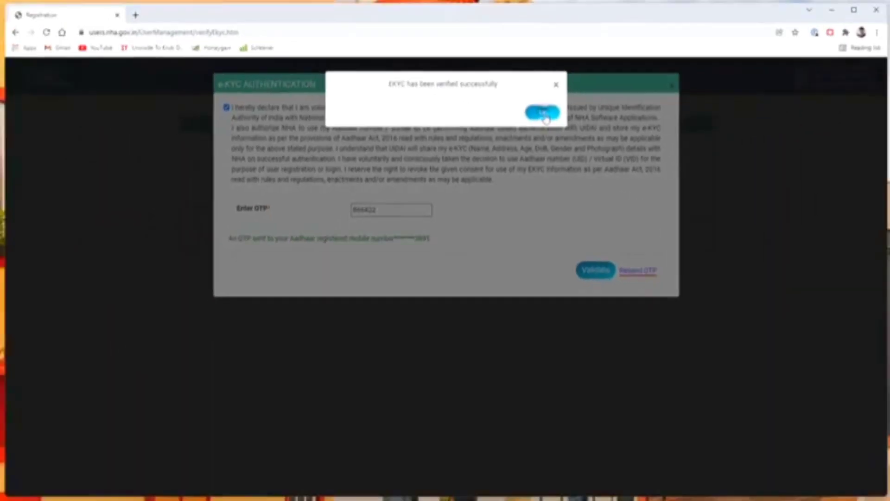
pyautogui.click(604, 84)
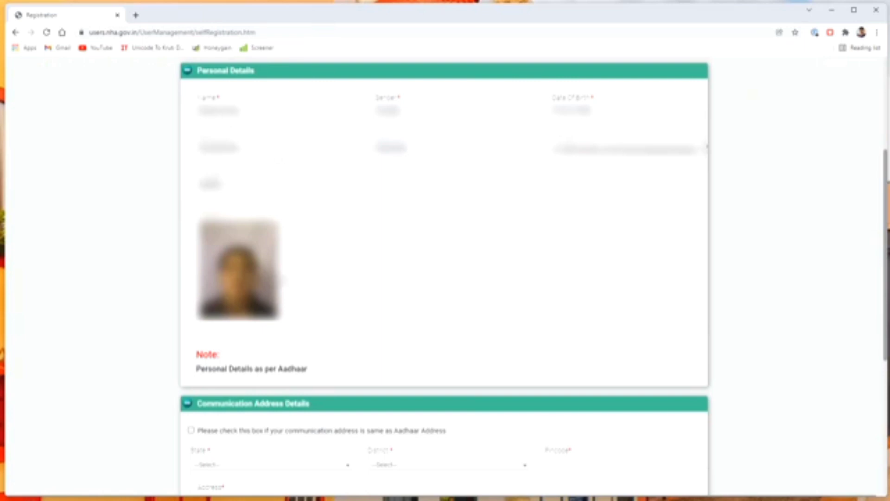
# In the role details, set the application type to BIS2.0 and the role to SELF USER
pyautogui.scroll(-5, 395, 431)
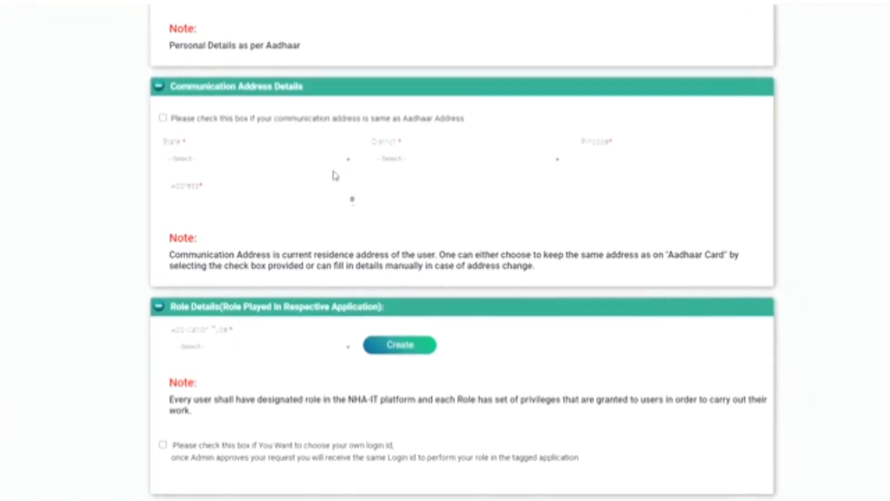
pyautogui.click(261, 351)
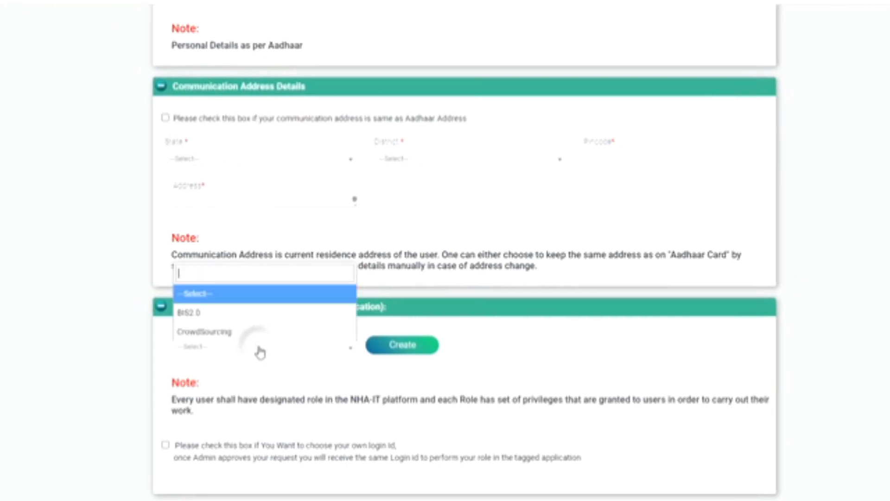
pyautogui.click(211, 317)
pyautogui.click(494, 352)
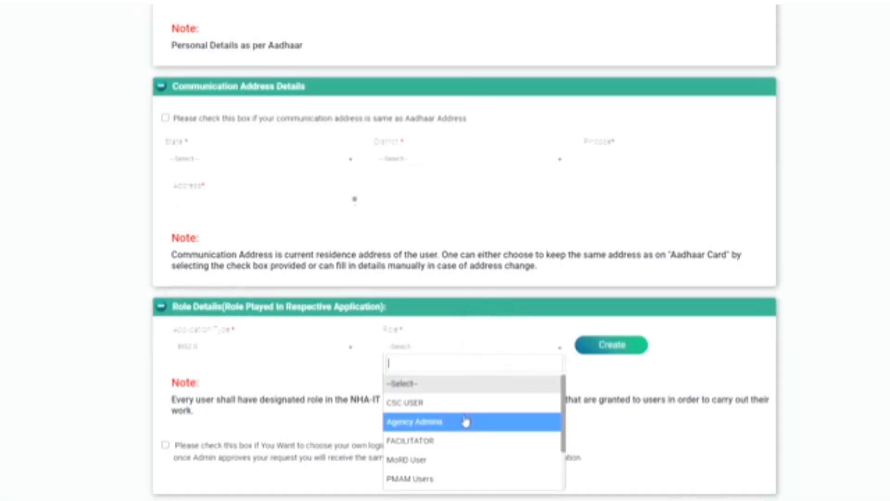
pyautogui.scroll(-2, 469, 423)
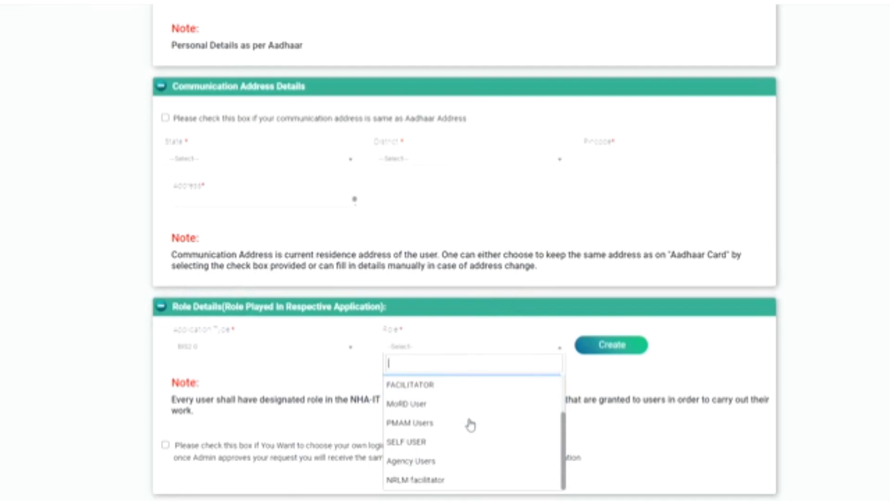
pyautogui.click(435, 446)
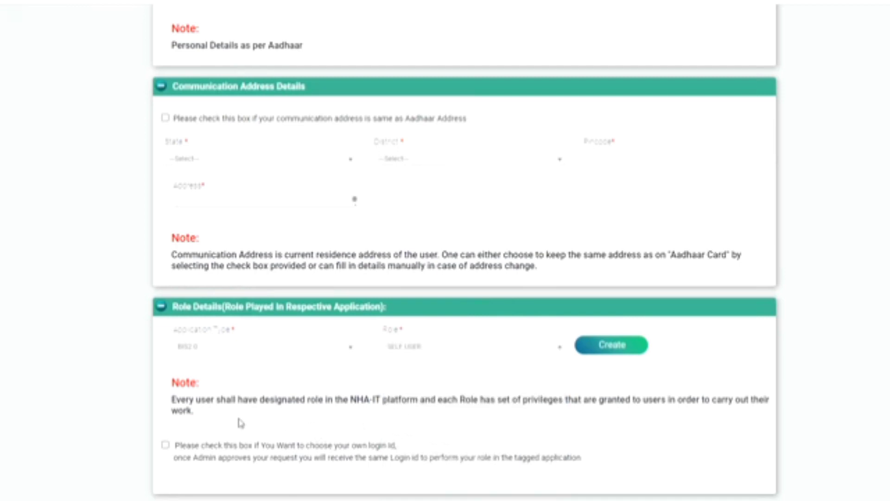
# Opt to choose an own login ID, enter the login name and create the account
pyautogui.click(165, 446)
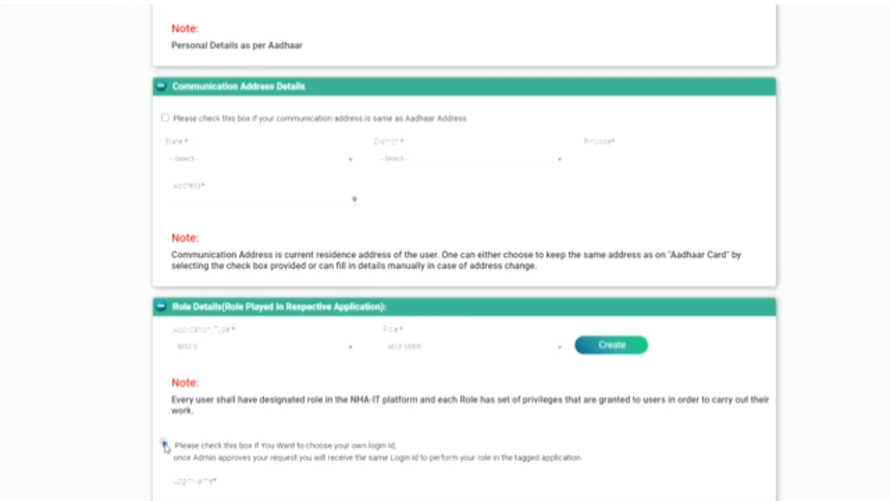
pyautogui.scroll(-1, 333, 438)
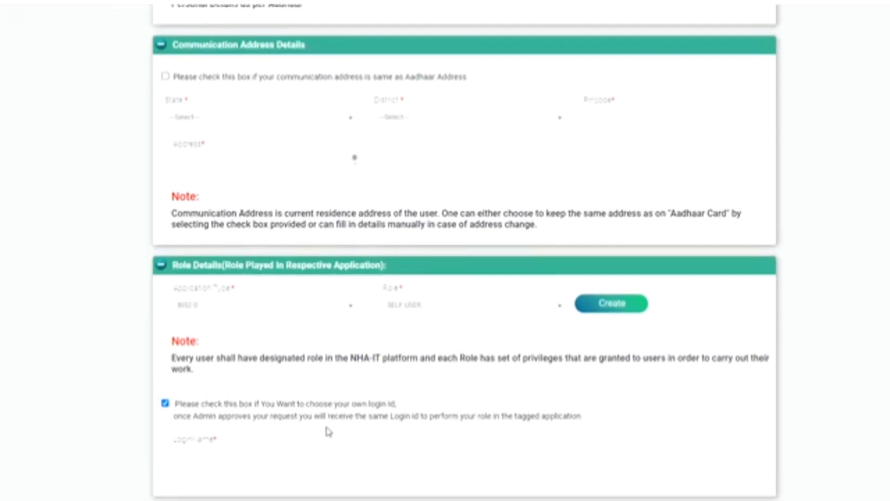
pyautogui.click(198, 450)
pyautogui.click(200, 469)
pyautogui.click(606, 309)
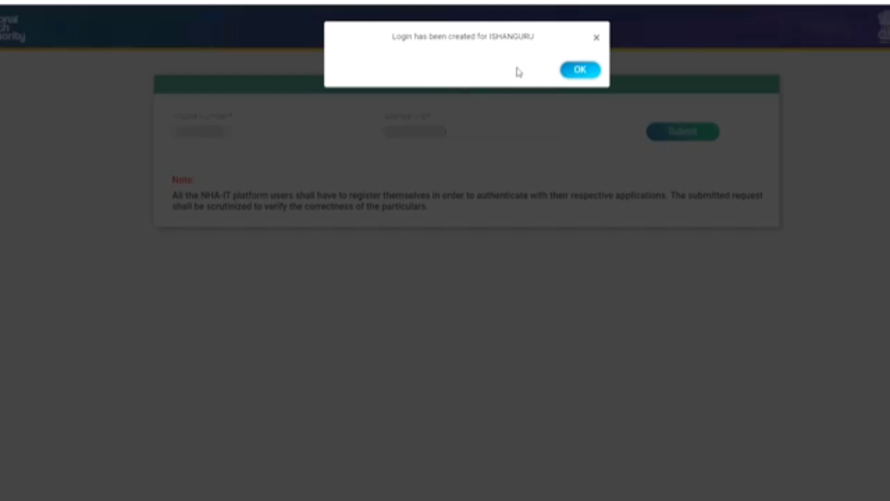
pyautogui.click(570, 74)
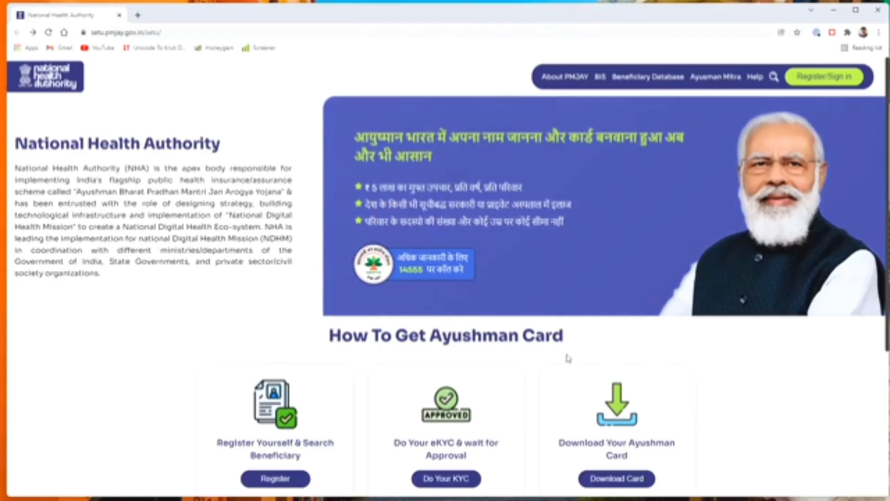
# Start Do Your KYC, sign in with the registered mobile number and validate the mobile OTP
pyautogui.scroll(-3, 514, 308)
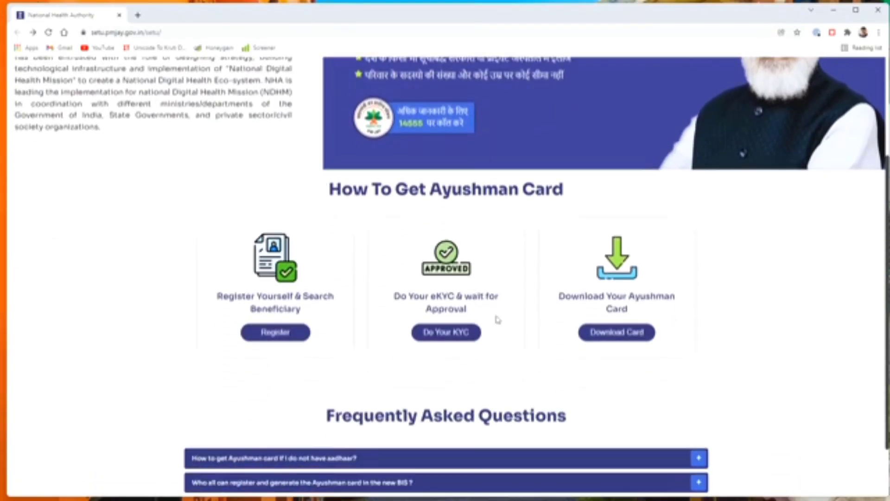
pyautogui.click(456, 333)
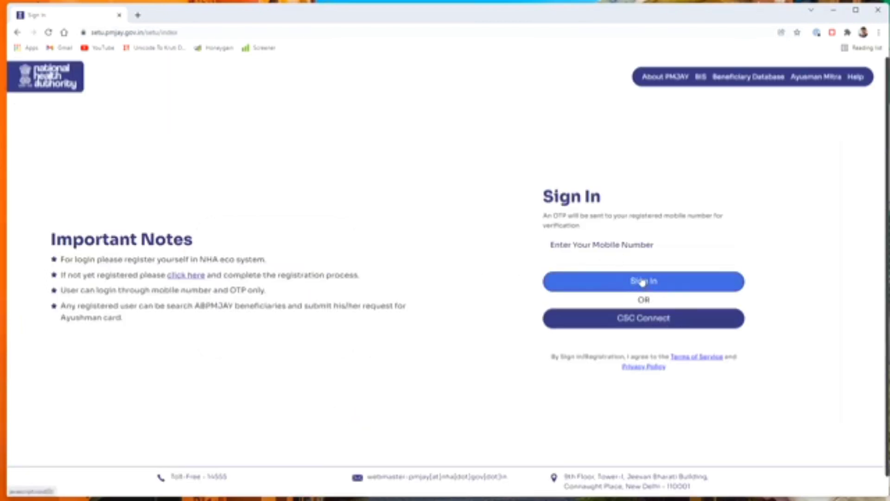
pyautogui.click(643, 282)
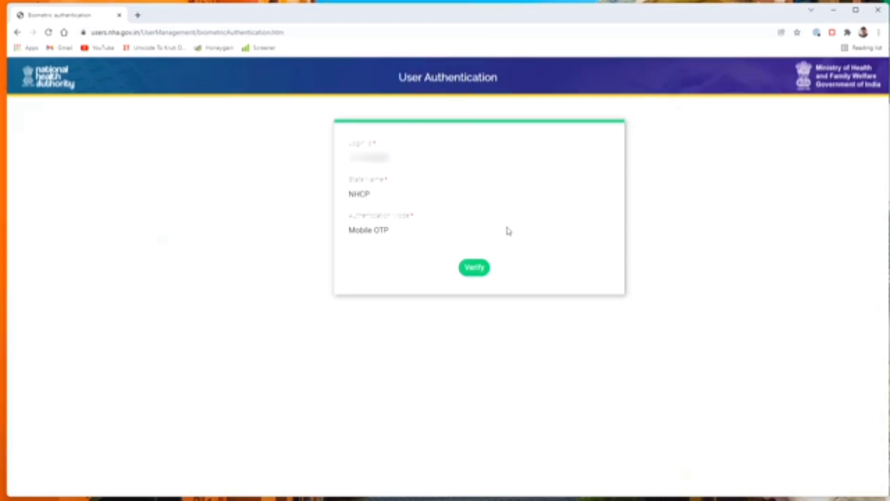
pyautogui.click(478, 272)
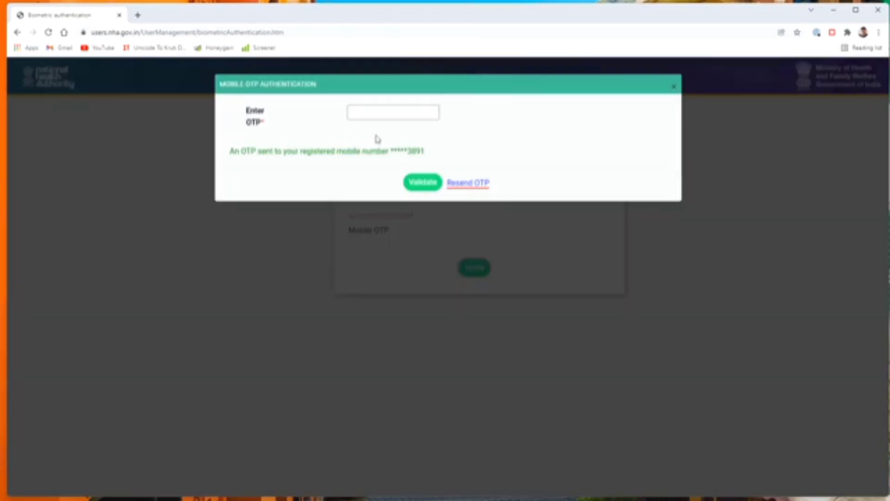
pyautogui.click(425, 187)
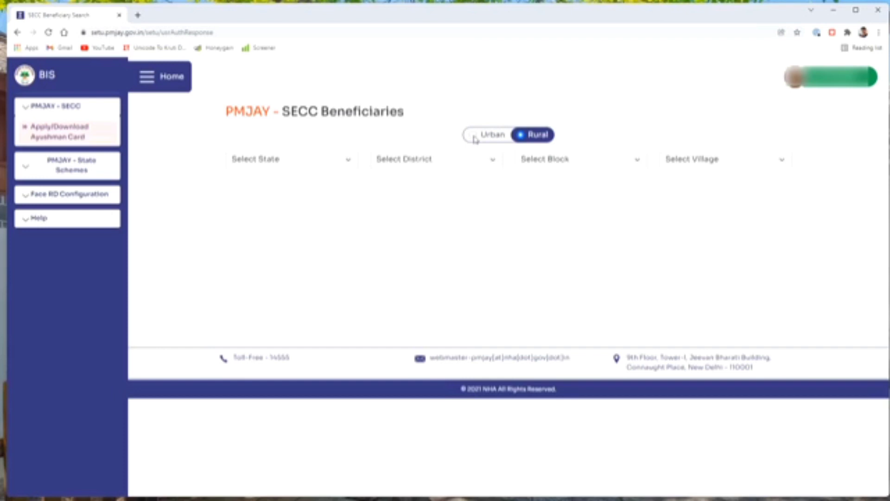
# List the rural SECC beneficiaries for Uttar Pradesh, district Bijnor, block Kiratpur, village Birdo Nangli
pyautogui.click(330, 162)
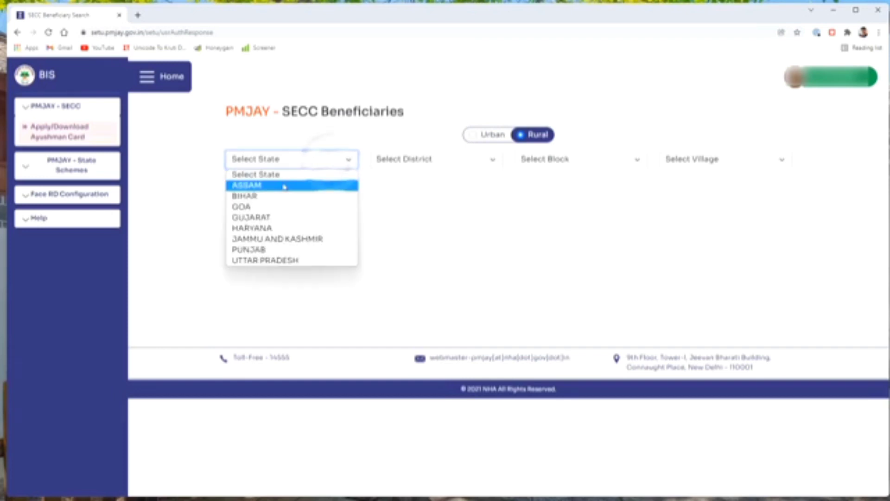
pyautogui.click(315, 263)
pyautogui.click(438, 165)
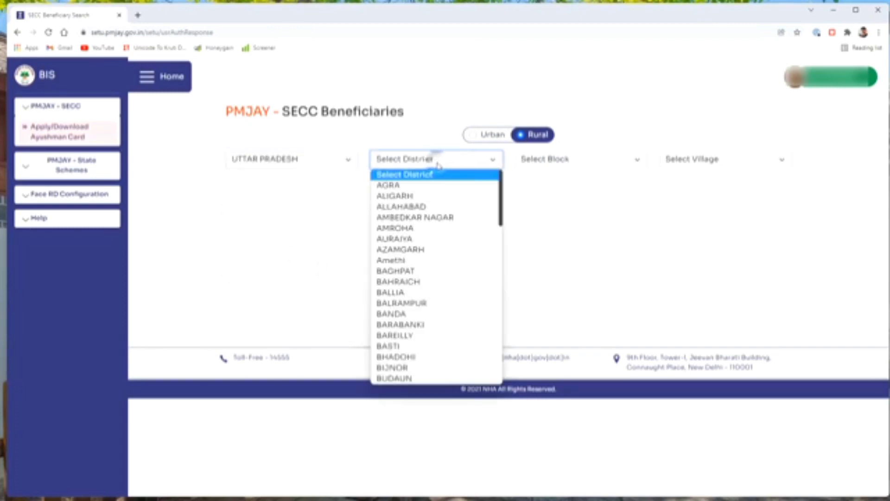
pyautogui.click(414, 367)
pyautogui.click(570, 163)
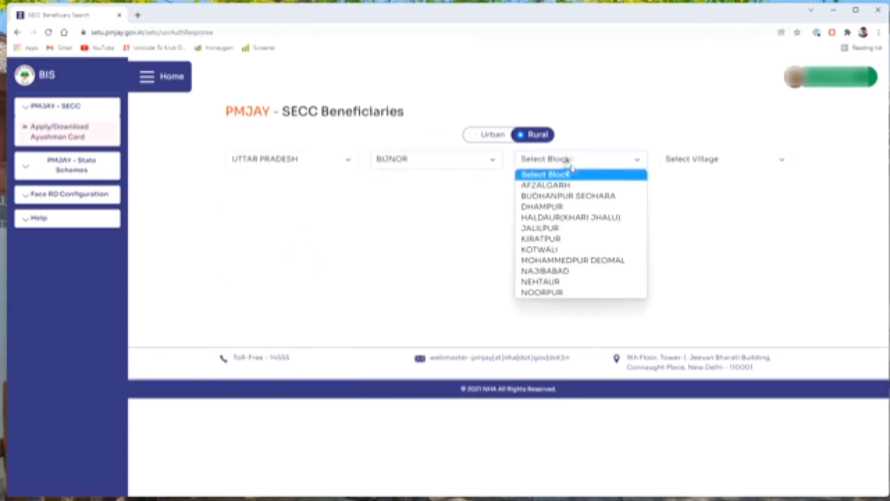
pyautogui.click(540, 238)
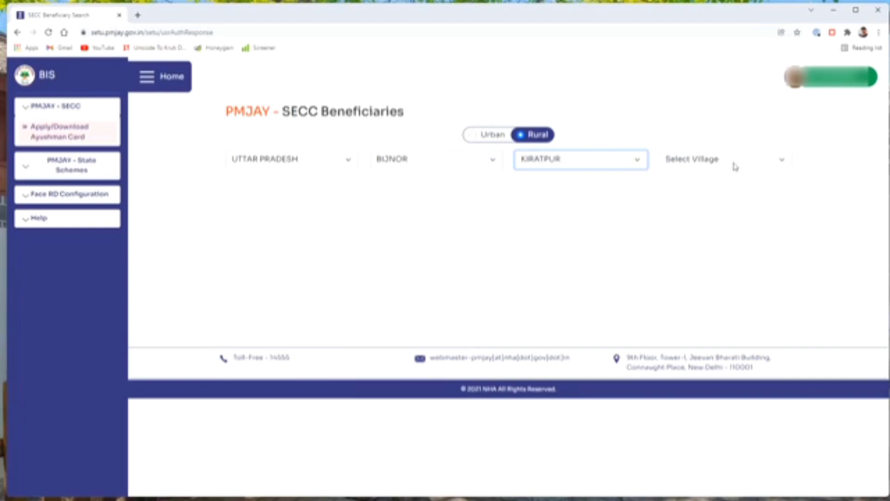
pyautogui.click(735, 167)
pyautogui.click(723, 274)
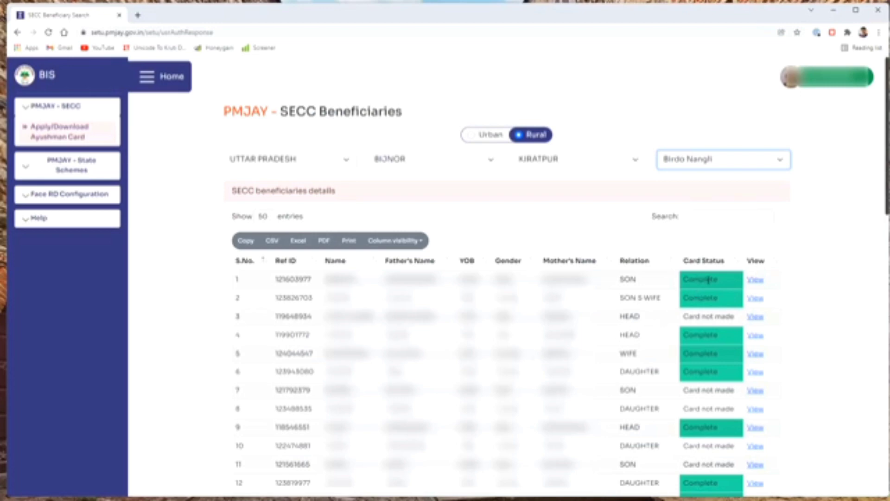
# Examine the card status of the first and third beneficiaries in the SECC list
pyautogui.moveTo(722, 283); pyautogui.dragTo(689, 281)
pyautogui.click(695, 314)
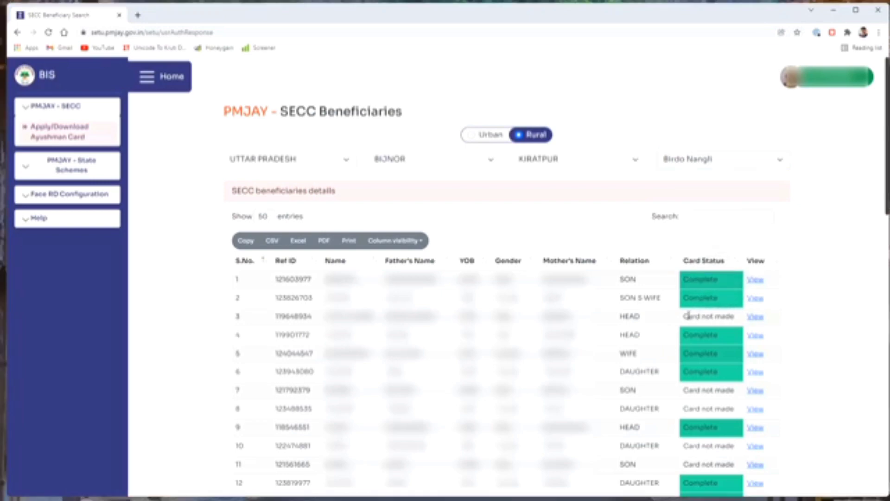
pyautogui.moveTo(685, 317); pyautogui.dragTo(737, 316)
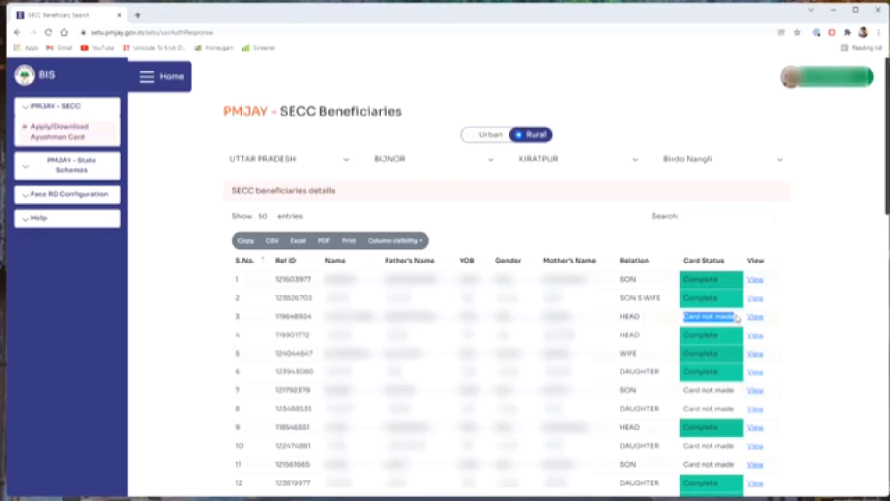
pyautogui.click(798, 329)
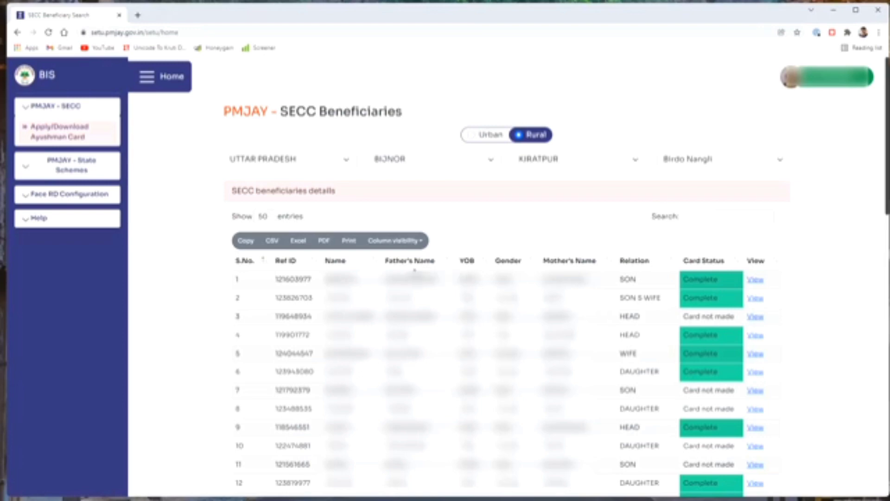
# View the first beneficiary's card download form, and the record of a beneficiary filtered by name whose card is not made
pyautogui.click(756, 279)
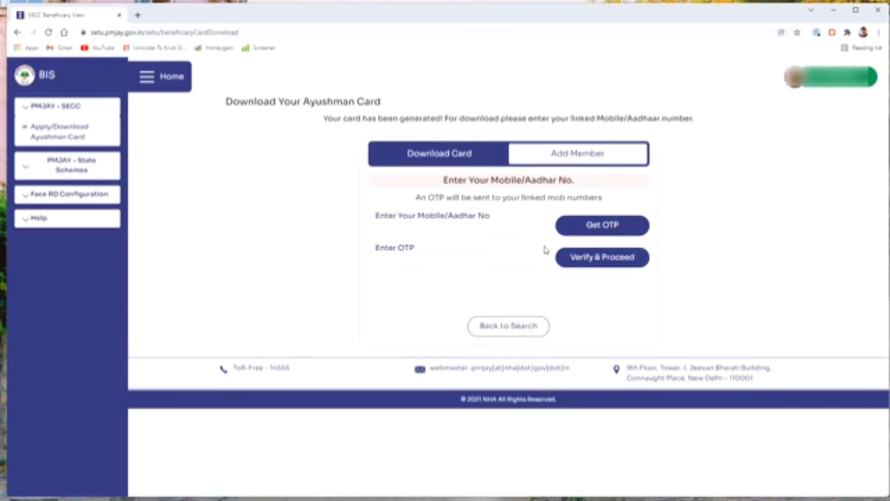
pyautogui.click(461, 157)
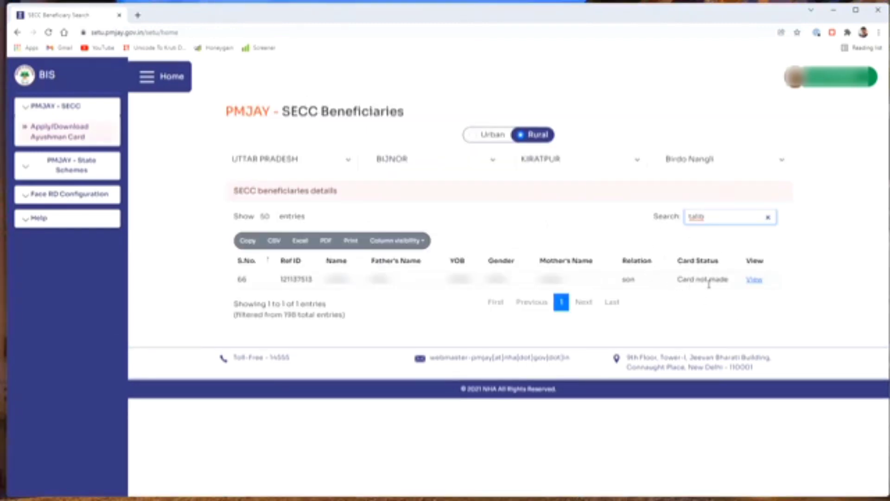
pyautogui.click(755, 280)
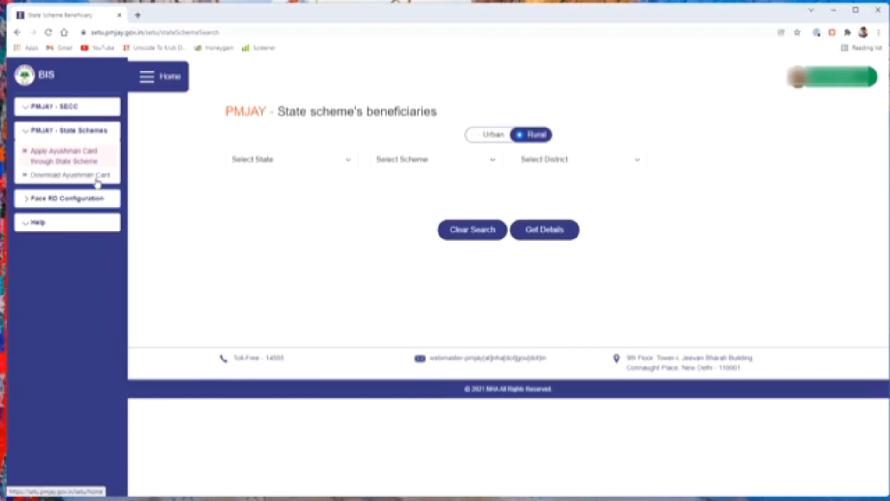
# Open the state choices for the rural state scheme beneficiary search
pyautogui.click(287, 160)
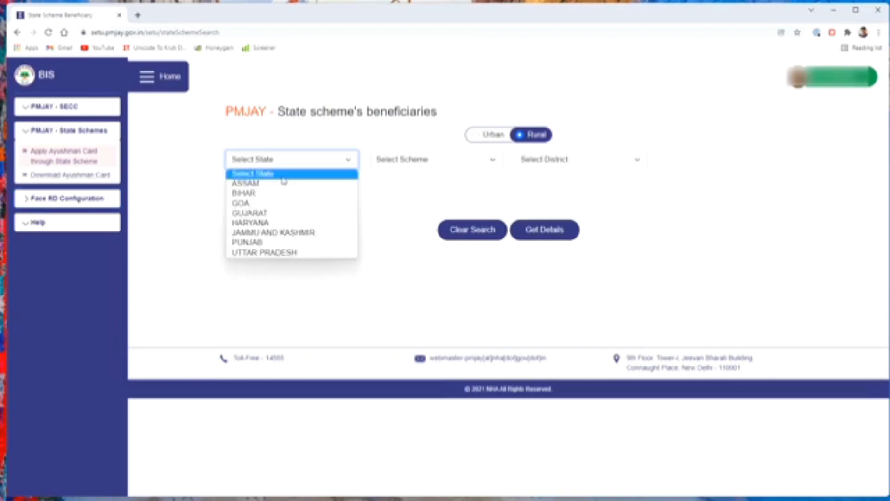